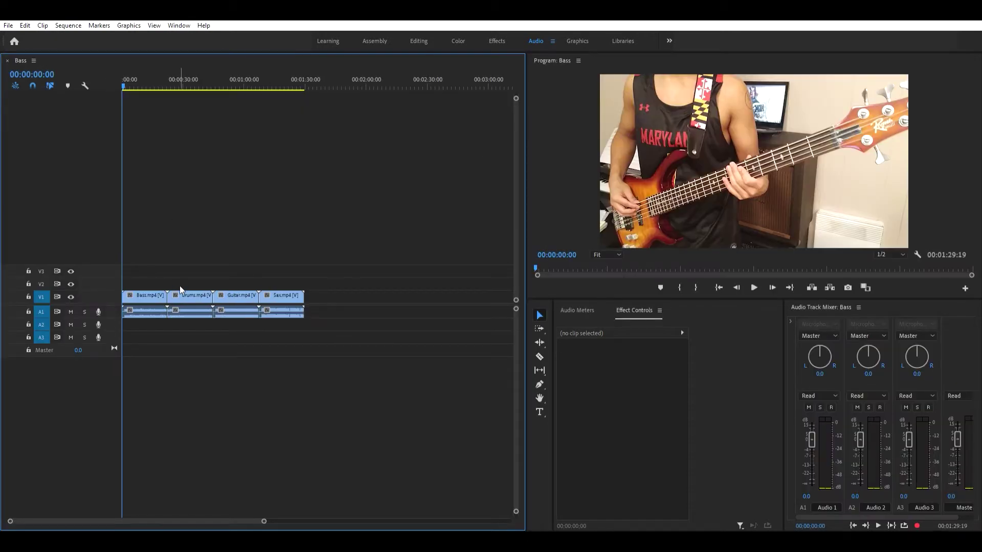
Step: Stack Bass on V2 over Drums at the start, Guitar on V3, and Sax on new V4/A4 tracks
drag(161, 291, 137, 293)
drag(235, 296, 209, 269)
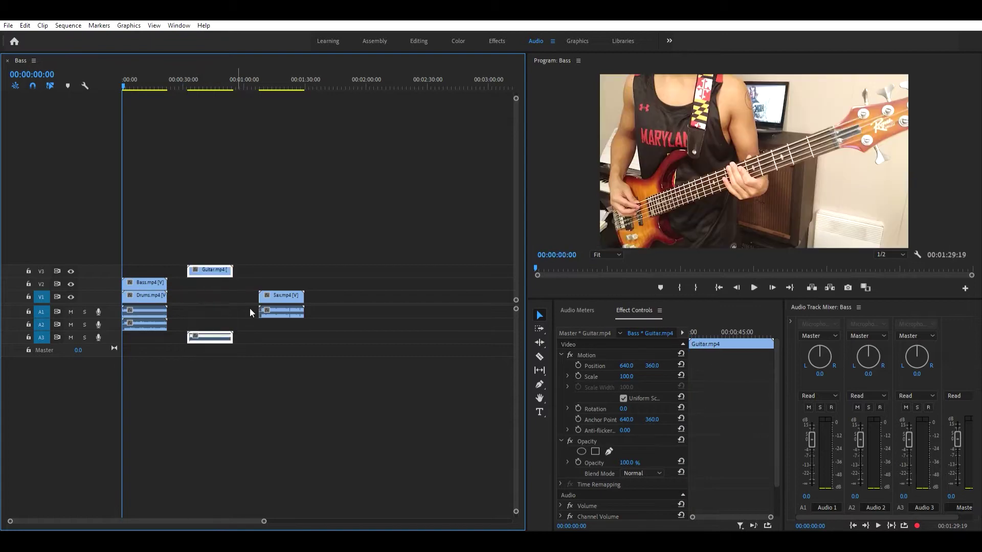
drag(263, 296, 262, 257)
drag(272, 312, 273, 350)
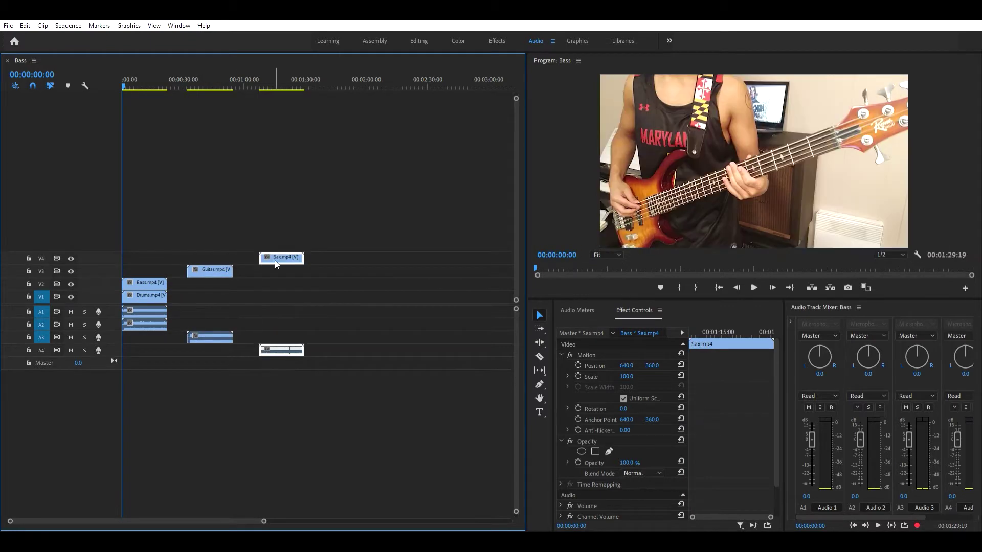
drag(281, 257, 210, 257)
click(137, 75)
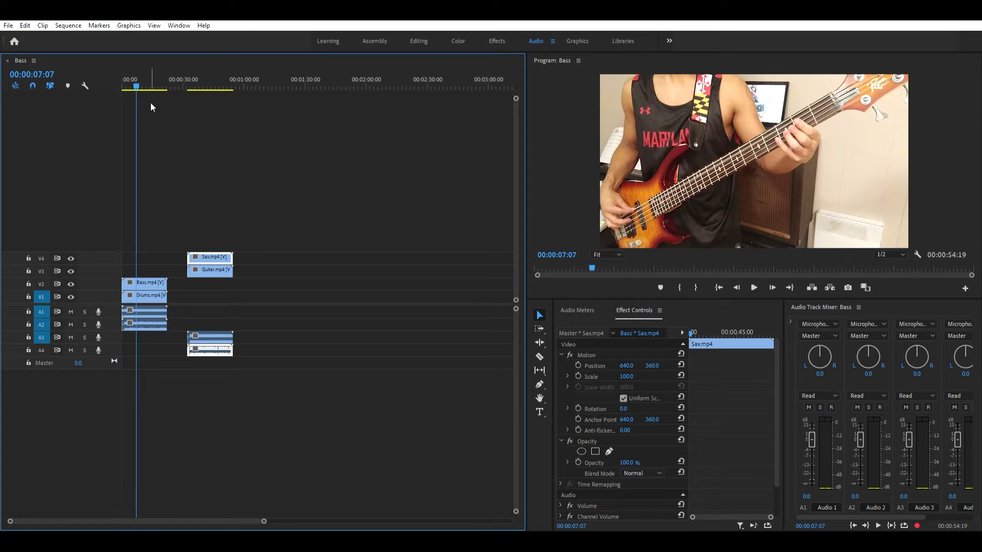
Step: Zoom the timeline in and expand audio tracks A1 and A2 to show their waveforms
key(=)
key(=)
key(=)
key(=)
key(=)
key(=)
key(=)
key(=)
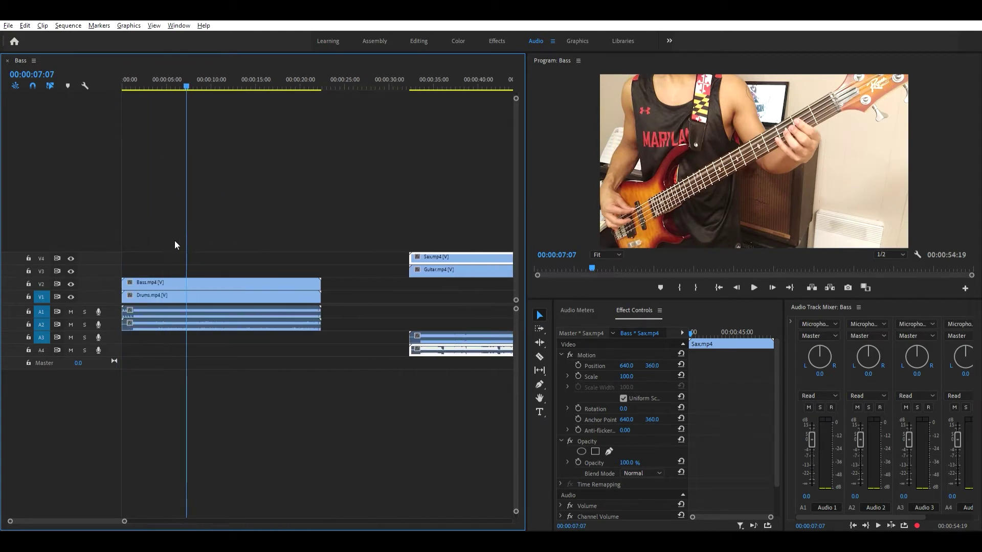
scroll(170, 244, up, 2)
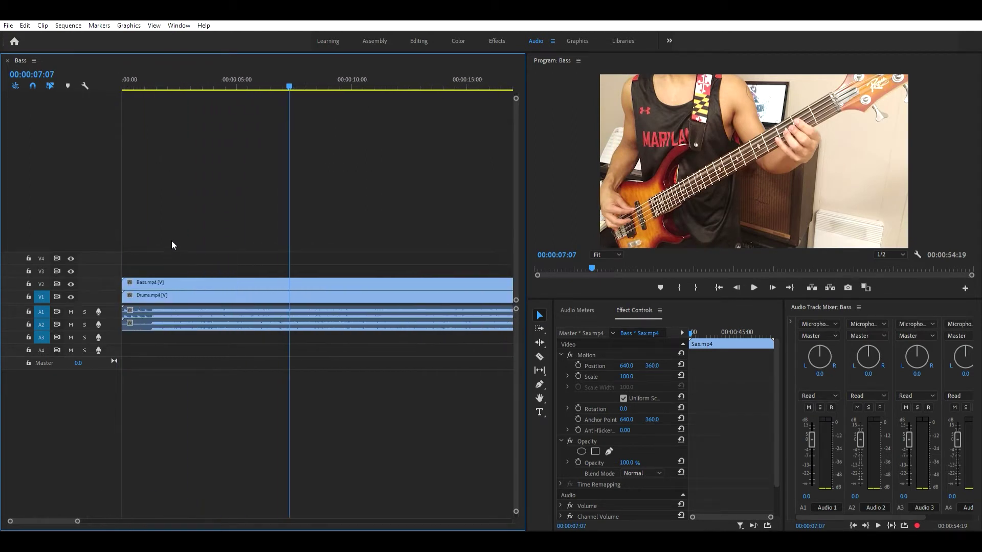
click(156, 80)
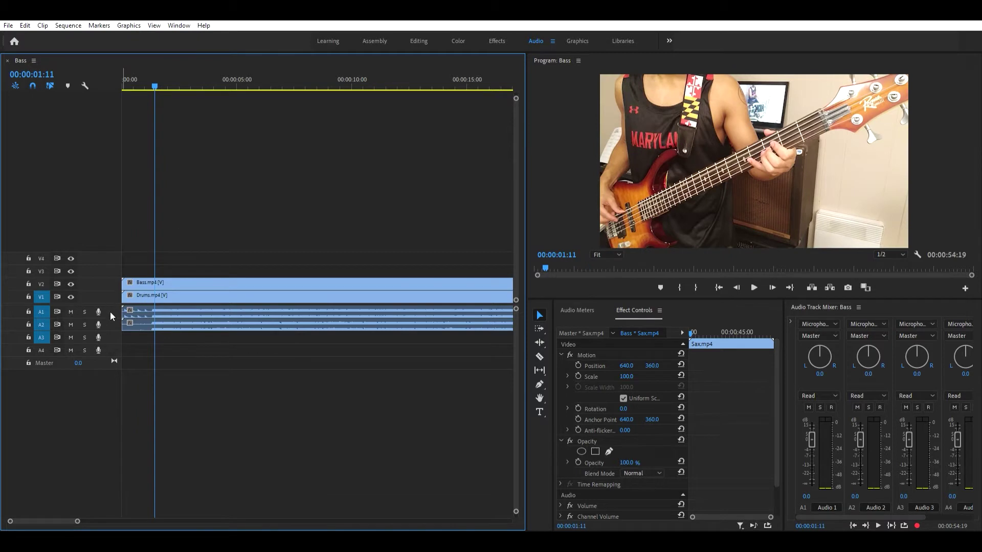
double_click(115, 311)
double_click(118, 342)
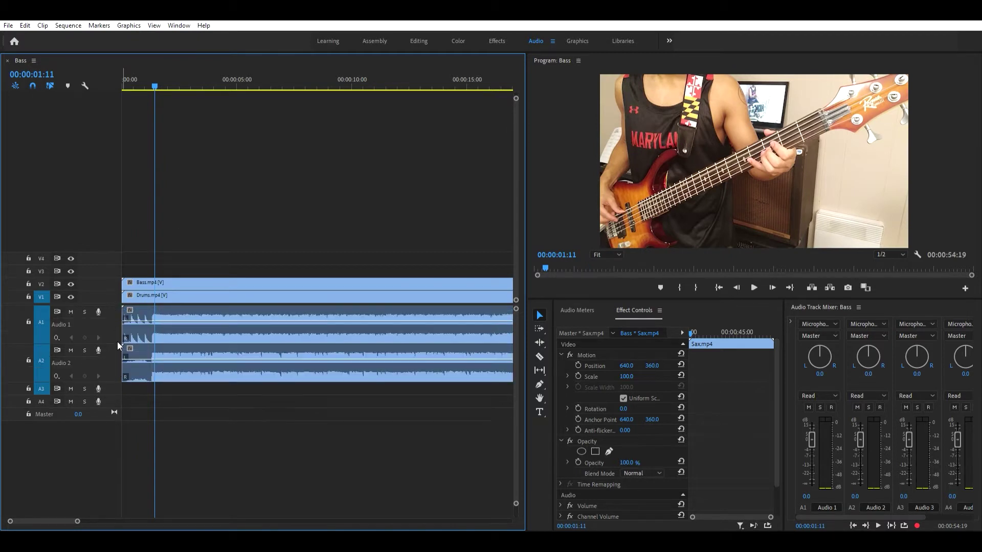
Step: Select the Bass clip, then select the Guitar and Sax clips together
scroll(164, 304, up, 3)
scroll(162, 305, up, 2)
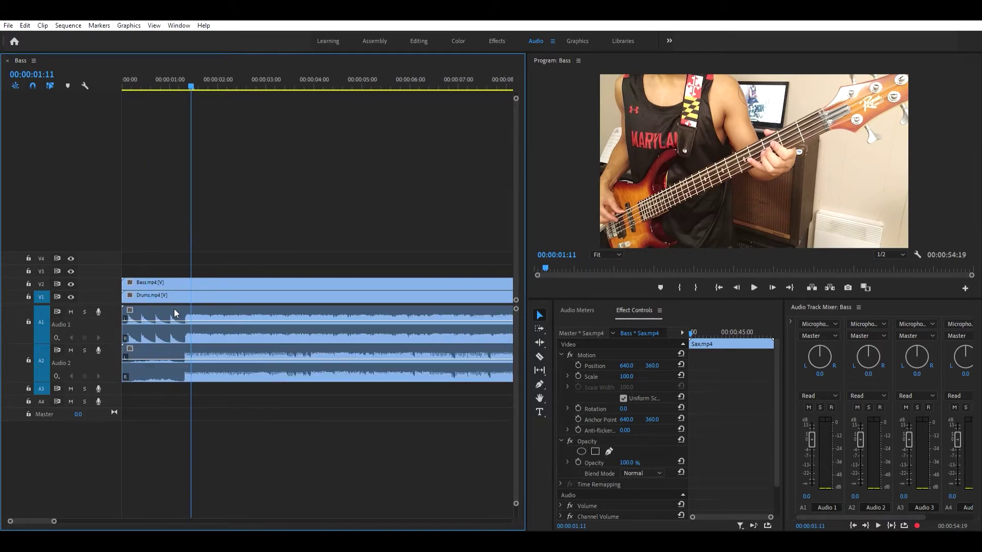
scroll(171, 358, up, 1)
click(179, 364)
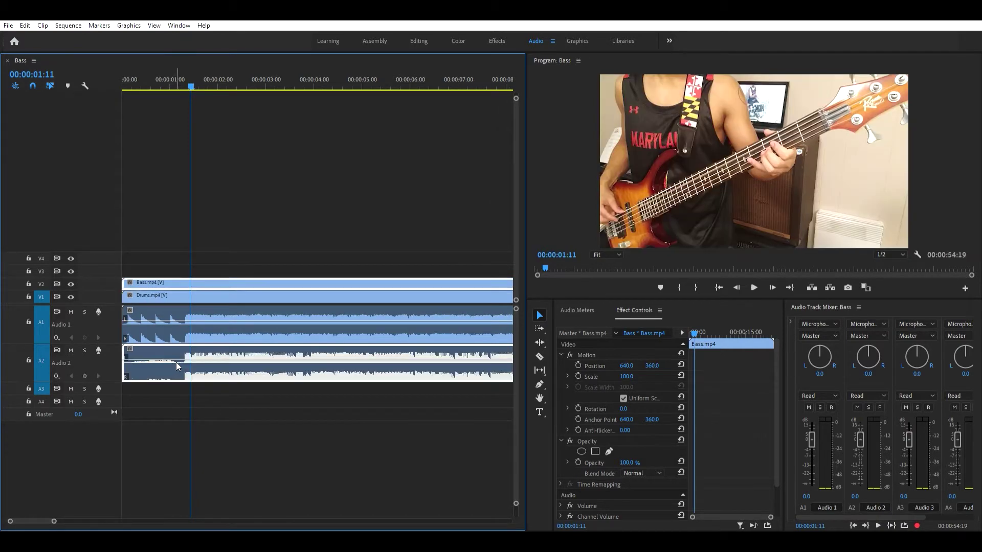
scroll(237, 276, down, 4)
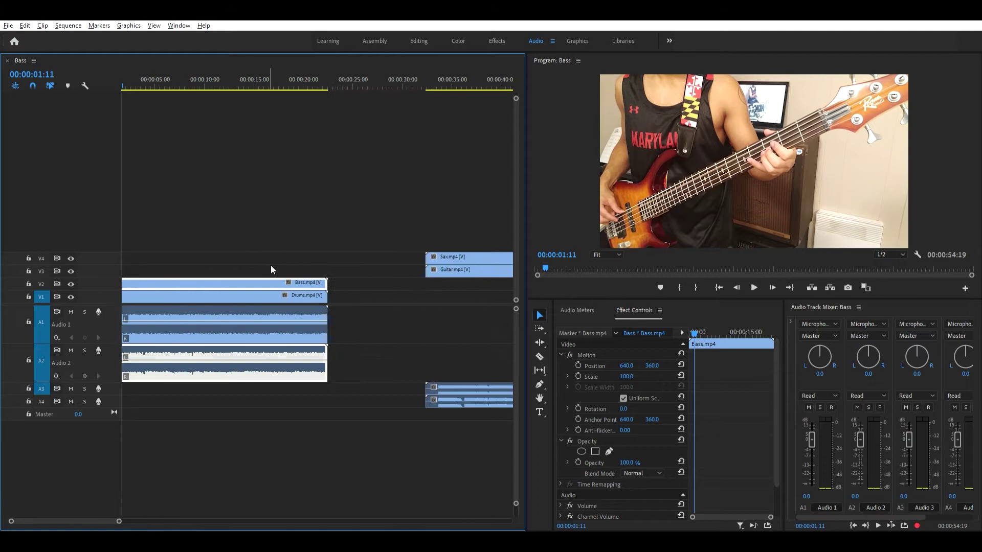
scroll(271, 265, down, 1)
click(434, 268)
shift+click(444, 256)
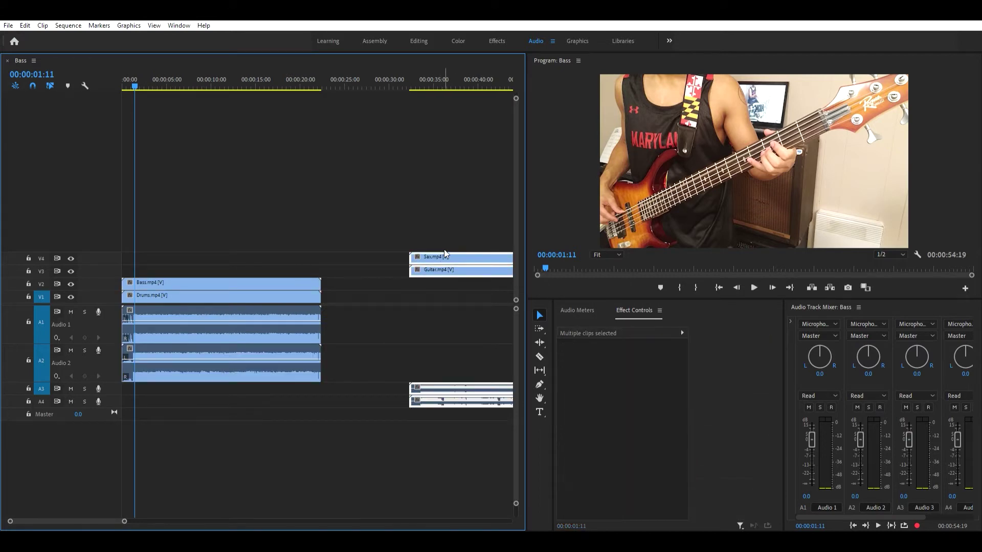
Step: Move Guitar and Sax to the sequence start and hide the Sax, Guitar and Bass video tracks
drag(444, 255, 157, 256)
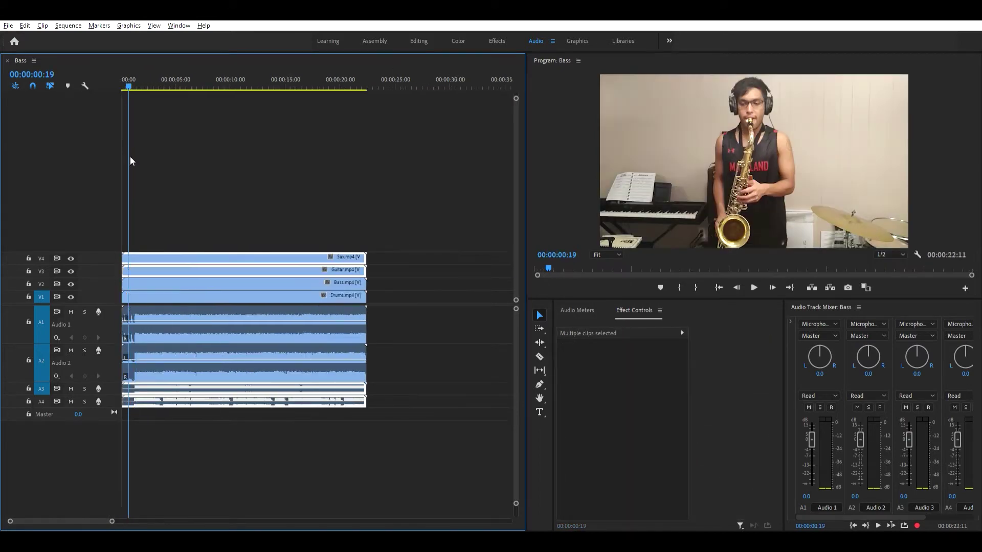
scroll(130, 161, up, 2)
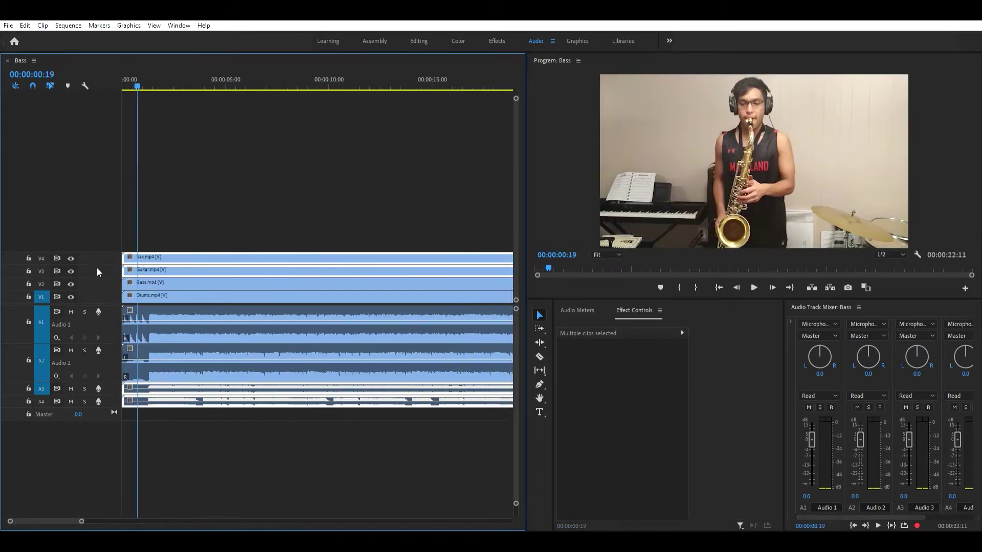
click(71, 271)
click(72, 259)
click(71, 284)
Step: Scale the Drums clip to 50% and position it in the lower-left quarter at 320, 540
click(156, 296)
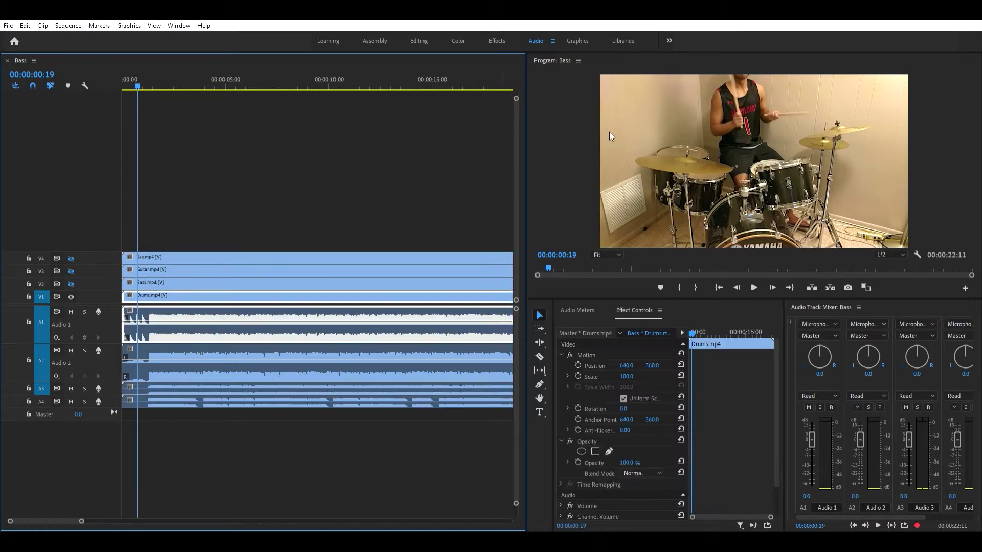
click(734, 112)
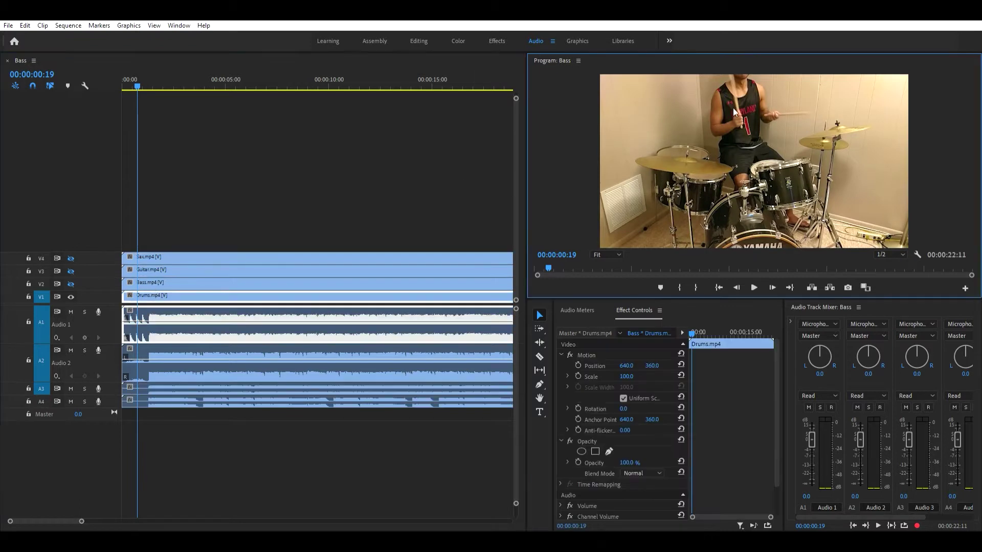
click(606, 355)
click(628, 376)
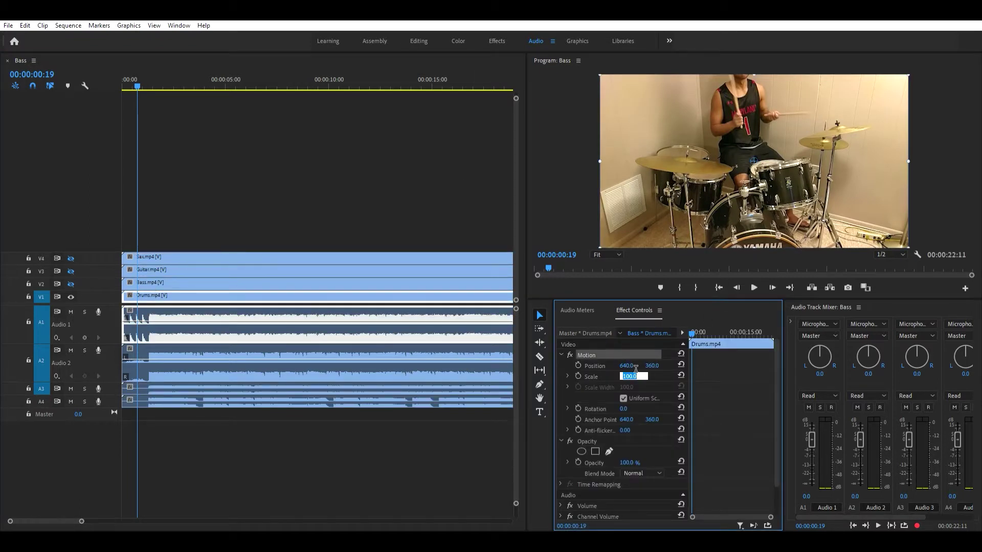
key(Return)
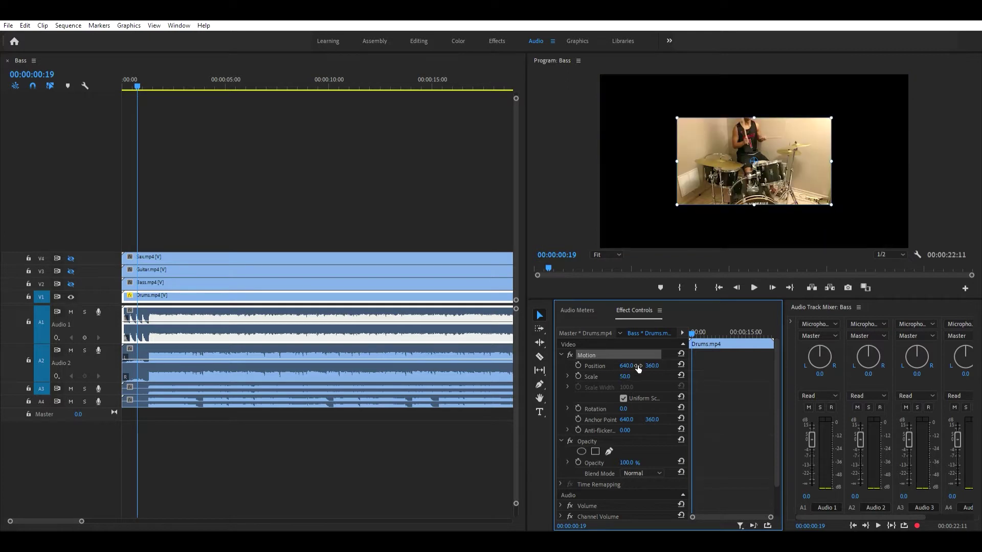
drag(719, 202, 641, 245)
drag(655, 210, 646, 233)
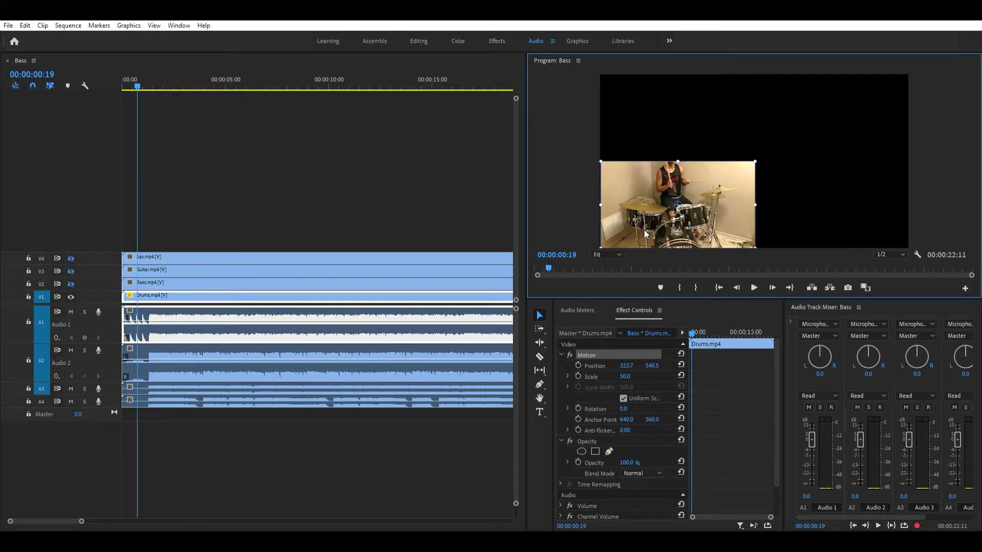
key(ctrl+z)
click(630, 365)
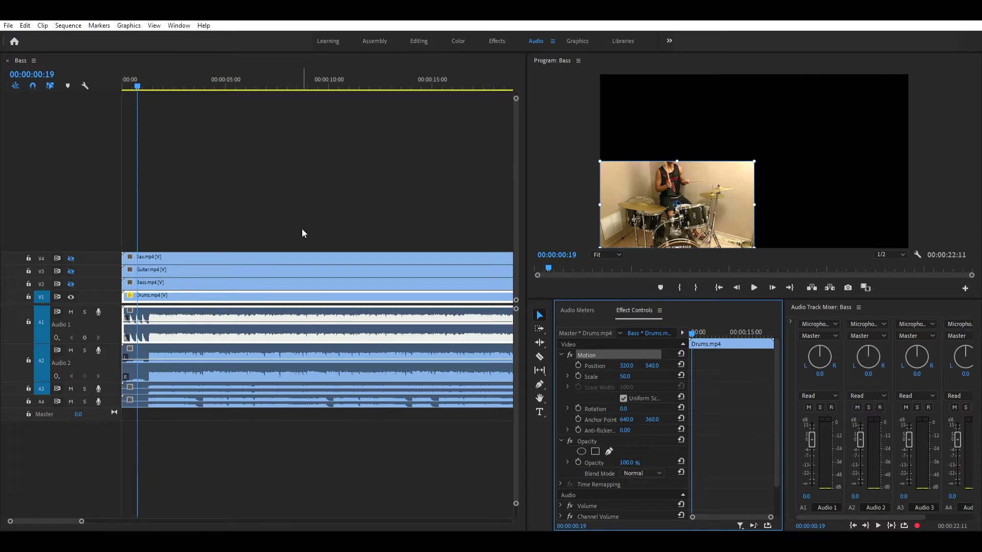
Step: Show the Bass track and set Bass to 50% scale at position 960, 540 in the lower right
click(139, 282)
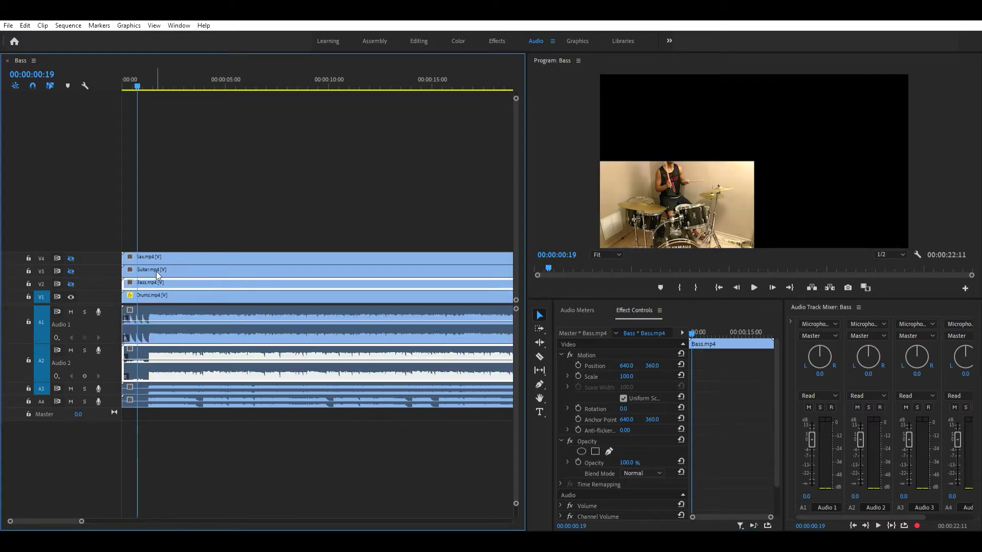
click(71, 283)
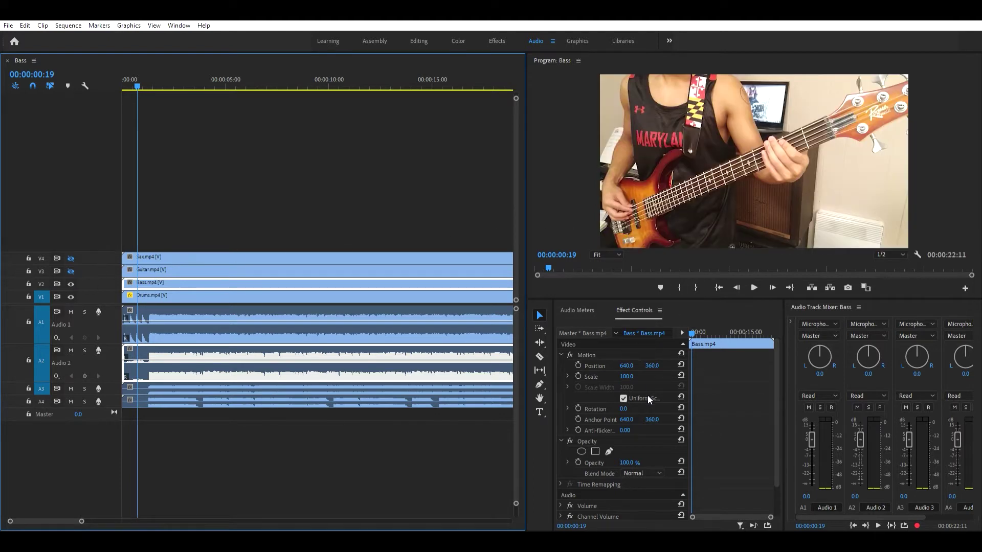
click(626, 376)
text(50)
key(Return)
click(771, 135)
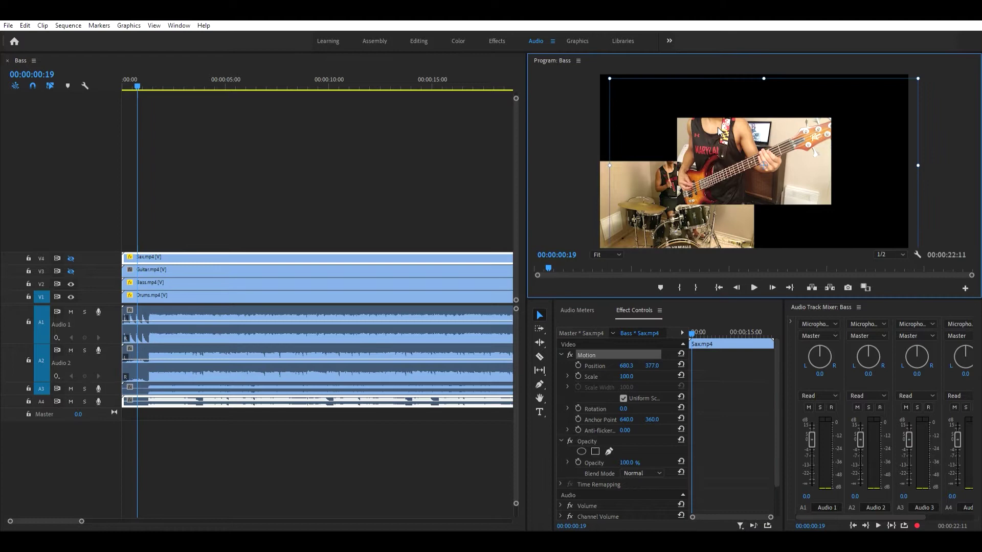
drag(252, 270, 313, 270)
drag(214, 257, 303, 257)
drag(766, 132, 844, 176)
click(652, 366)
text(5)
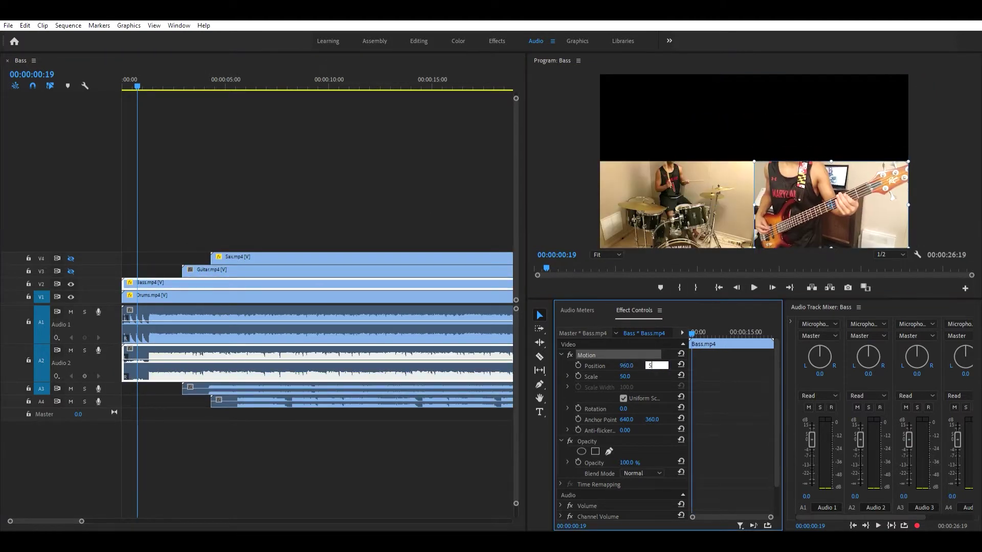
text(40)
key(Return)
Step: Return Guitar to the start, show its track, and scale it to 50% in the upper left
drag(205, 269, 145, 270)
click(71, 271)
click(749, 167)
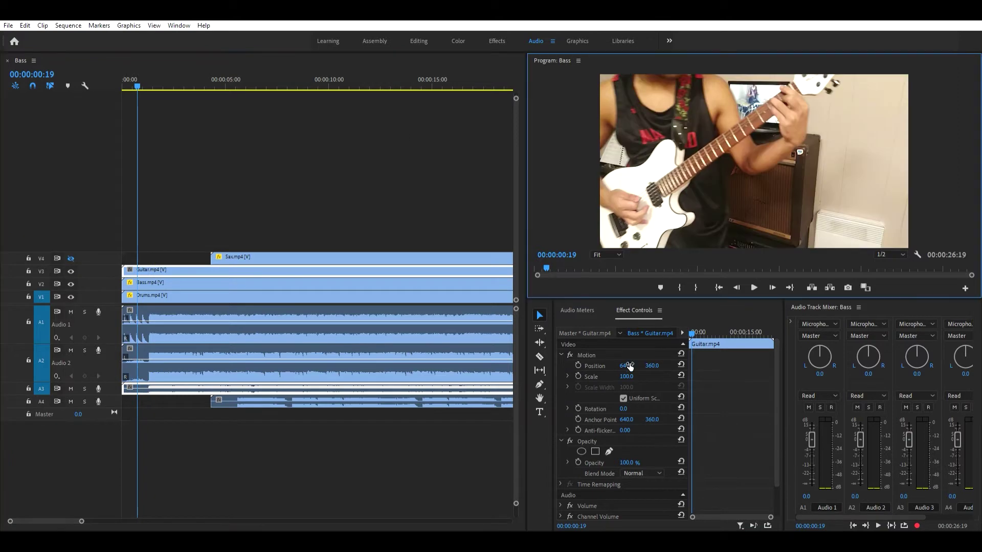
click(626, 377)
text(50)
key(Return)
click(586, 355)
drag(757, 163, 680, 120)
click(625, 366)
text(32)
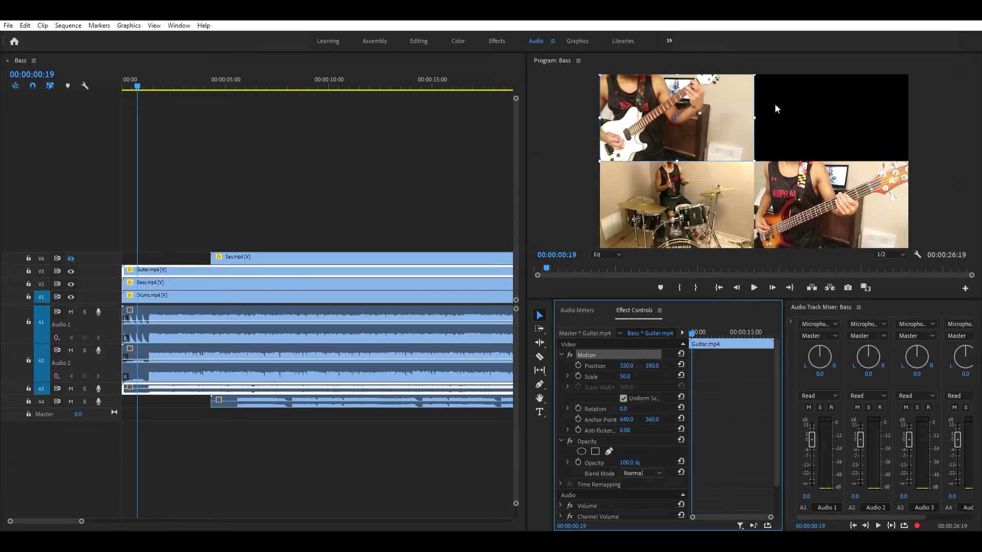
Step: Align the Sax clip at the sequence start, show its track, and select it
drag(340, 257, 253, 256)
click(71, 258)
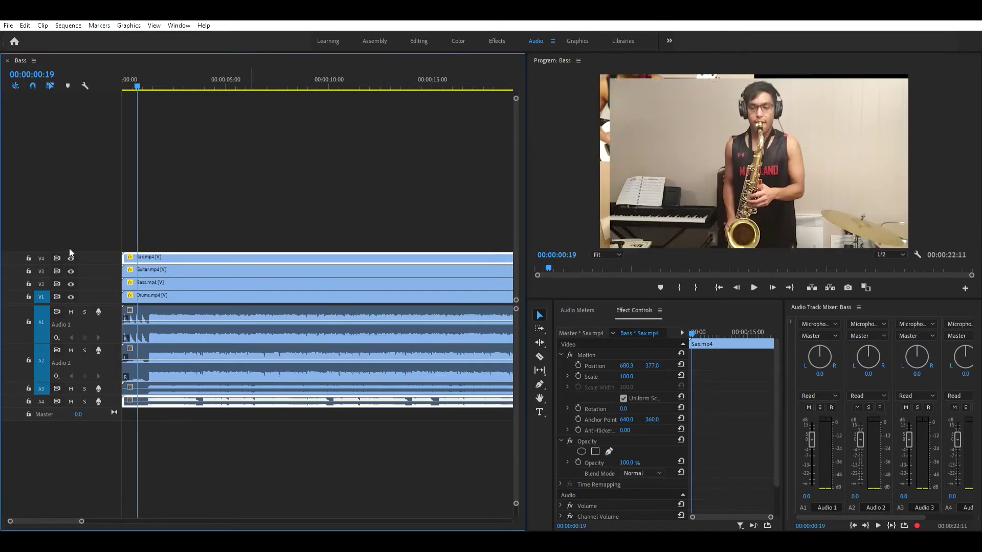
click(721, 216)
Step: Set the Sax clip to 50% scale and move it into the top-right quadrant
text(50)
key(Return)
drag(723, 182, 791, 135)
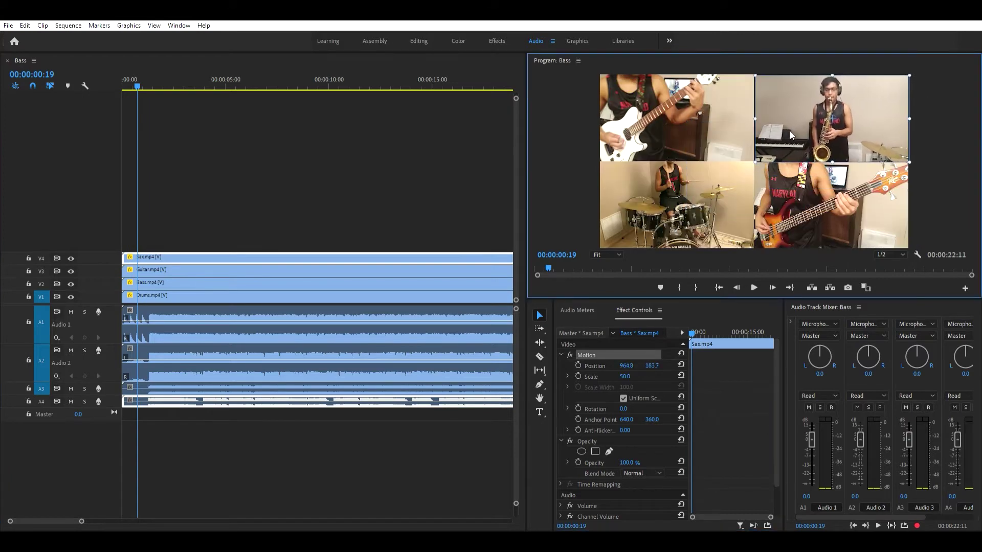
click(358, 150)
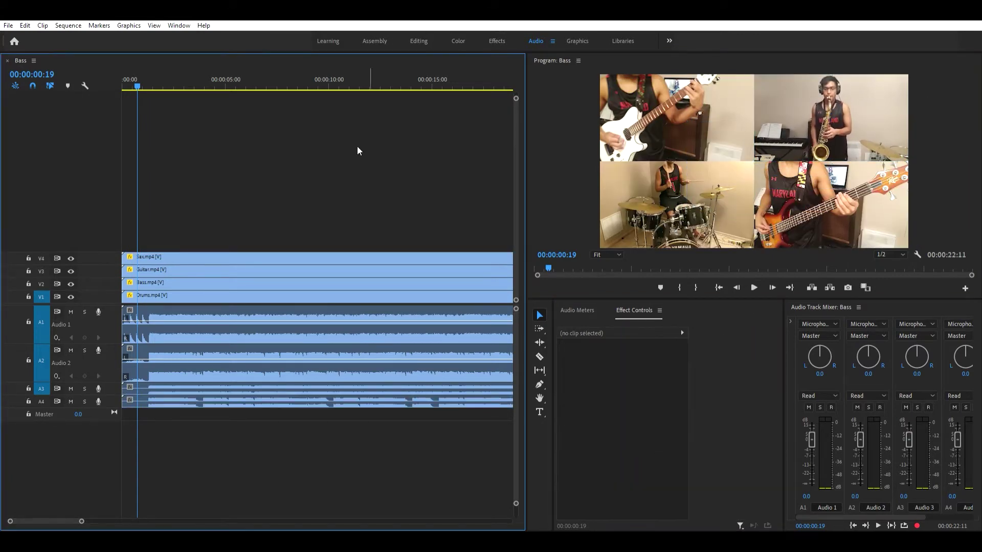
Step: Play the four-panel split screen, widen the Audio Track Mixer, and lower Audio 4 to -1.0
key(space)
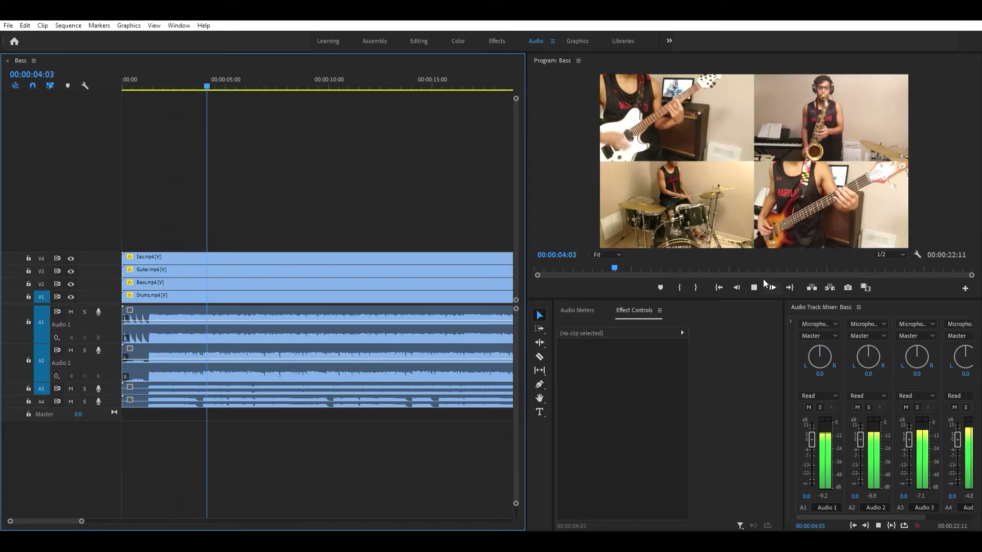
drag(788, 305, 704, 306)
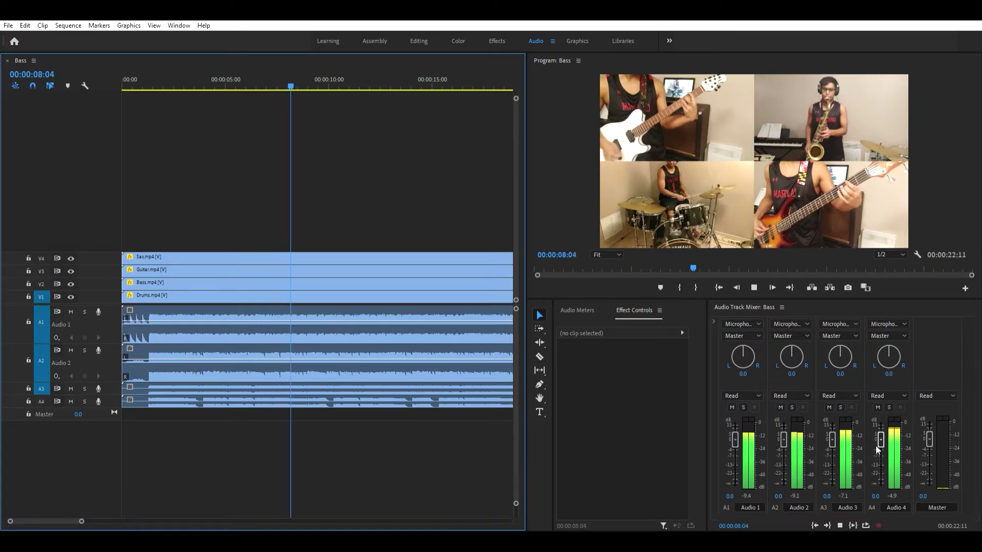
drag(881, 437, 882, 439)
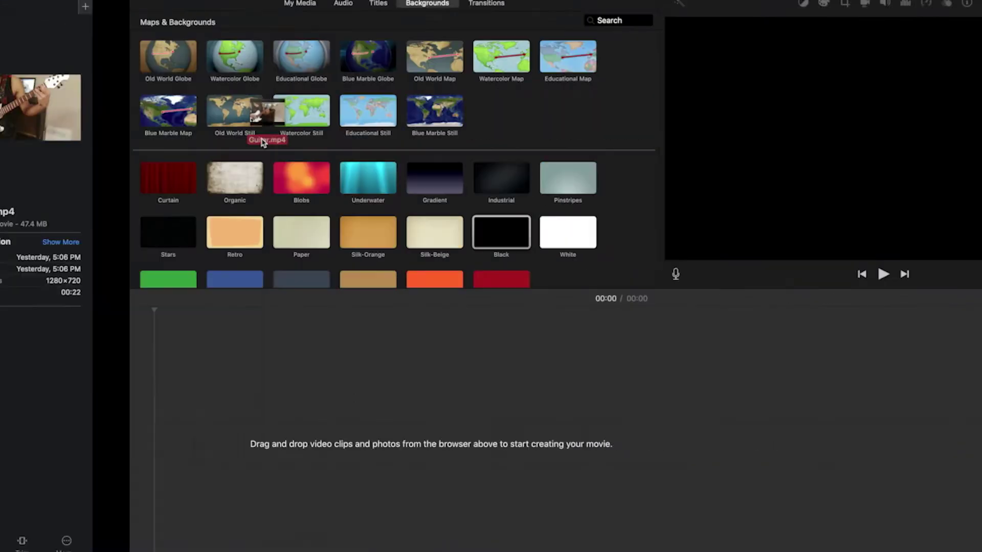
Step: Place the guitar clip above a black background clip on the iMovie timeline
drag(263, 120, 256, 448)
drag(371, 233, 38, 379)
drag(99, 445, 411, 442)
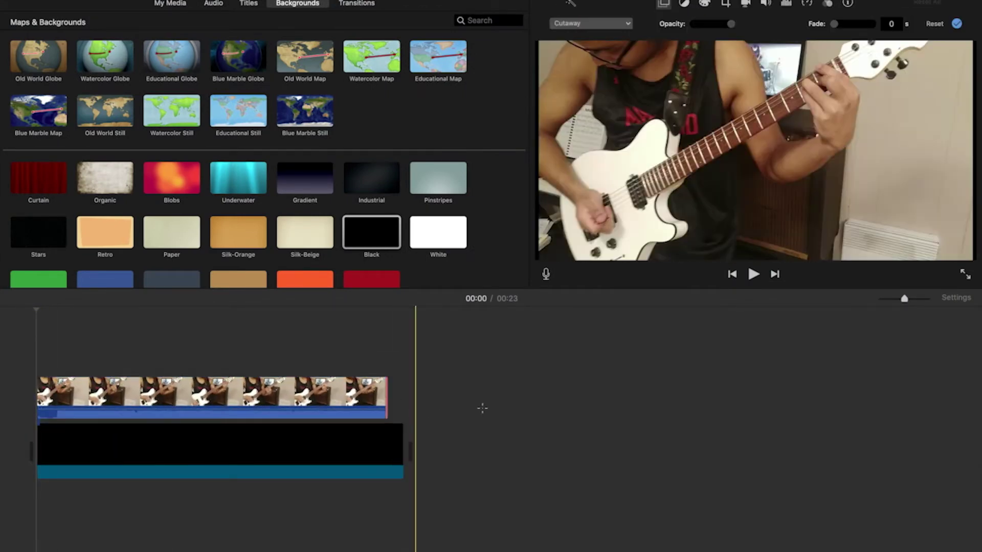
Step: Make the guitar clip a picture-in-picture filling the top-left quarter
click(337, 394)
click(665, 4)
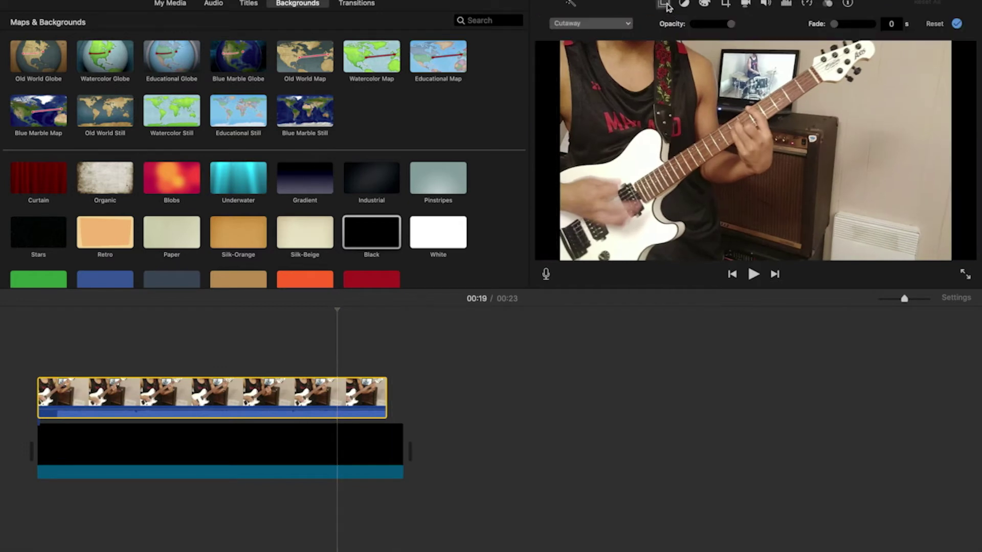
click(593, 64)
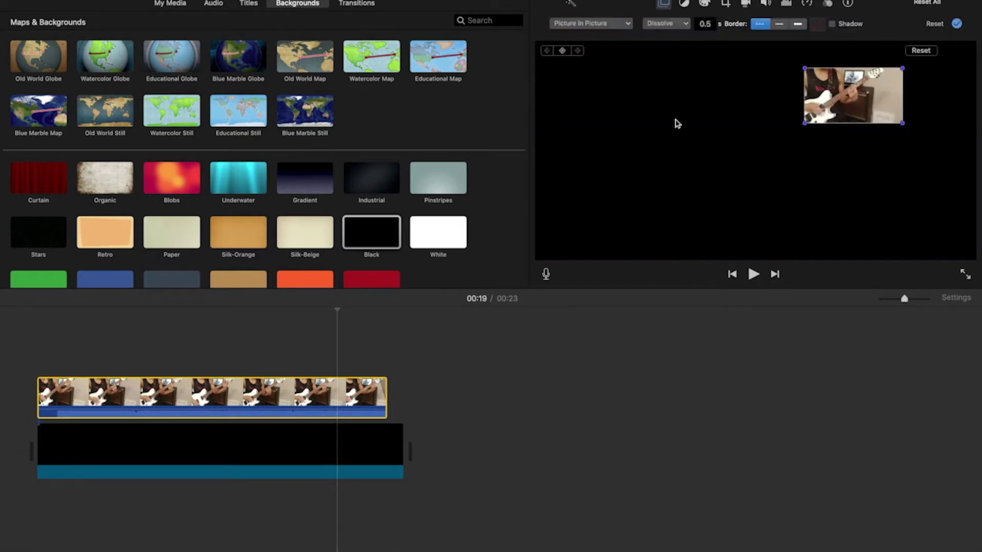
drag(829, 91, 586, 55)
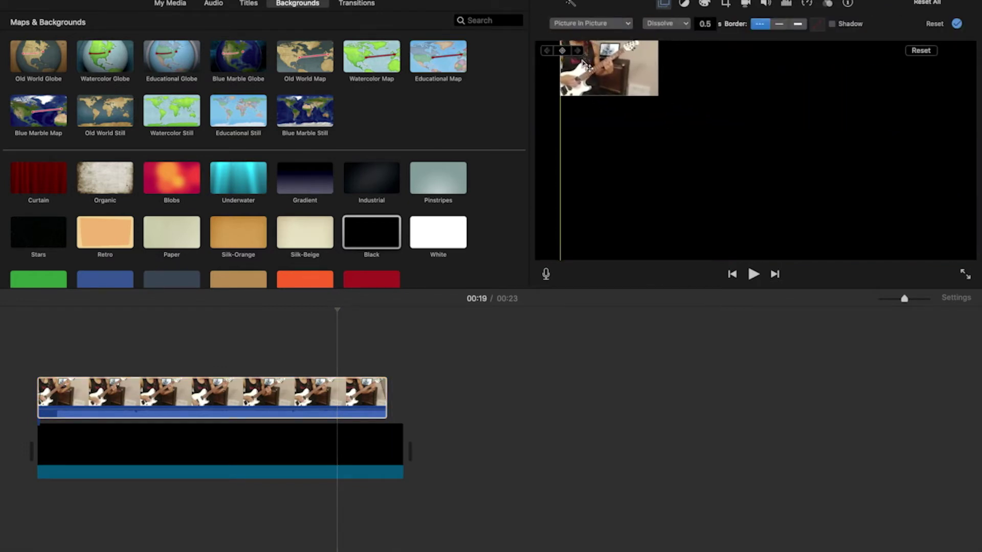
drag(659, 94, 716, 150)
Step: Export the movie to a file named Guitar
click(936, 0)
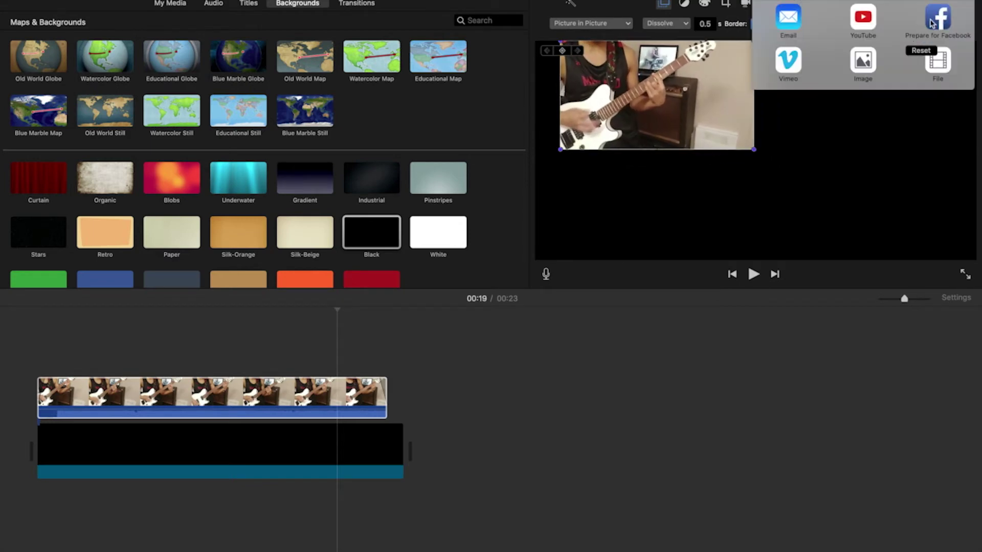
click(938, 62)
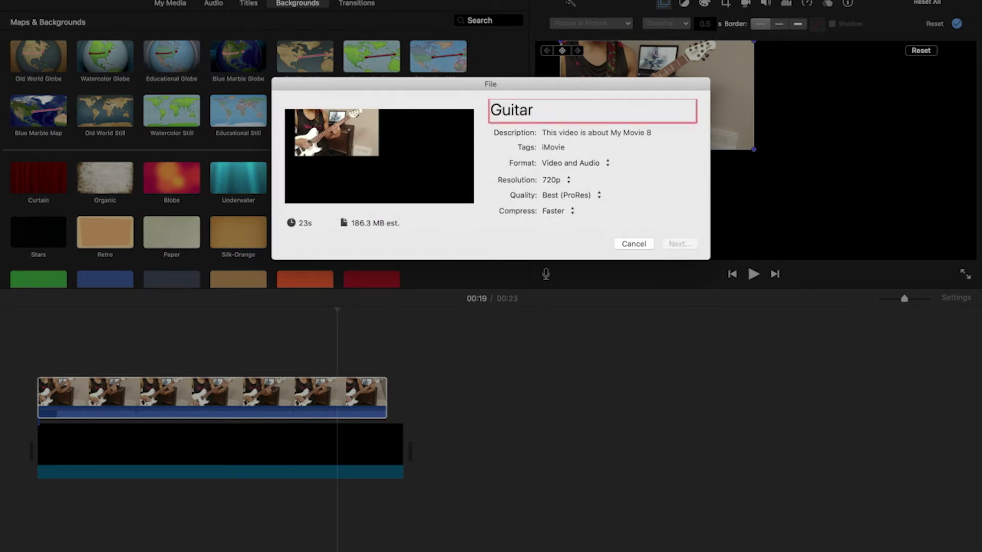
key(Return)
click(559, 153)
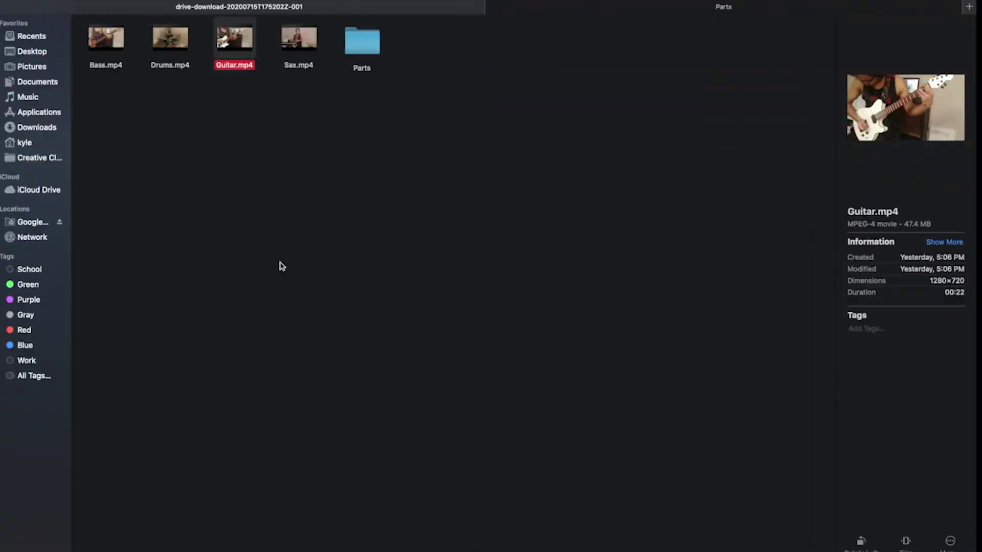
Step: Make the bass clip a picture-in-picture filling the bottom-right quadrant
click(366, 43)
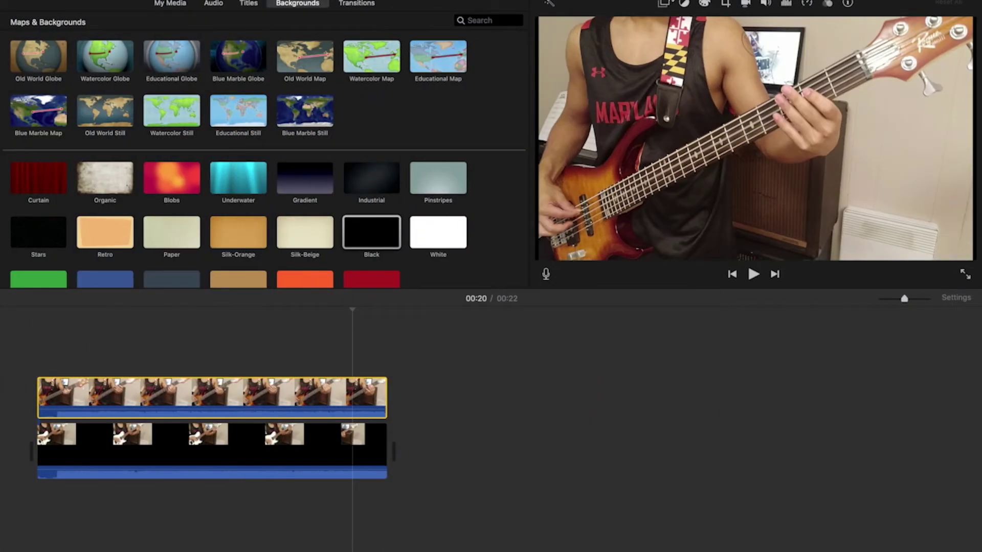
click(617, 24)
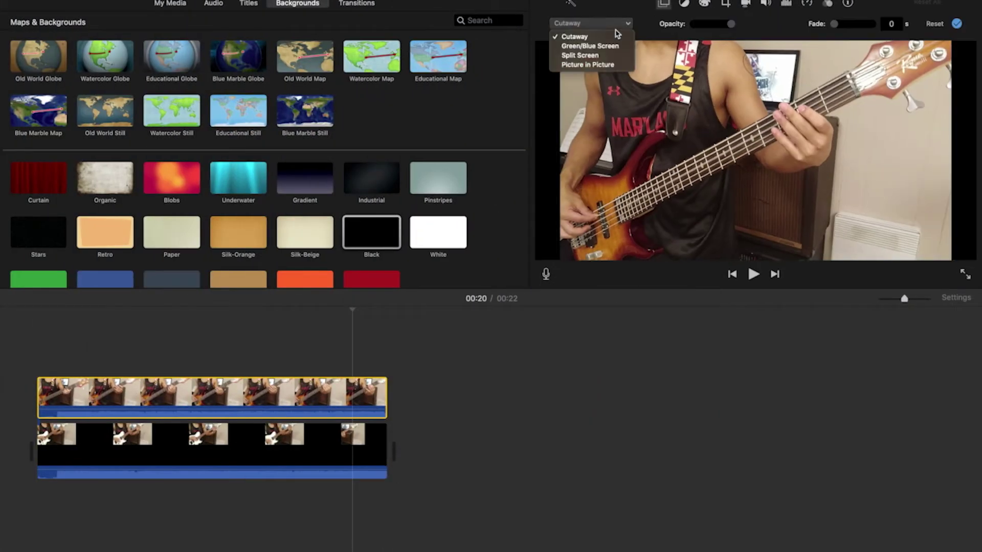
click(588, 65)
drag(851, 95, 807, 179)
drag(854, 209, 952, 260)
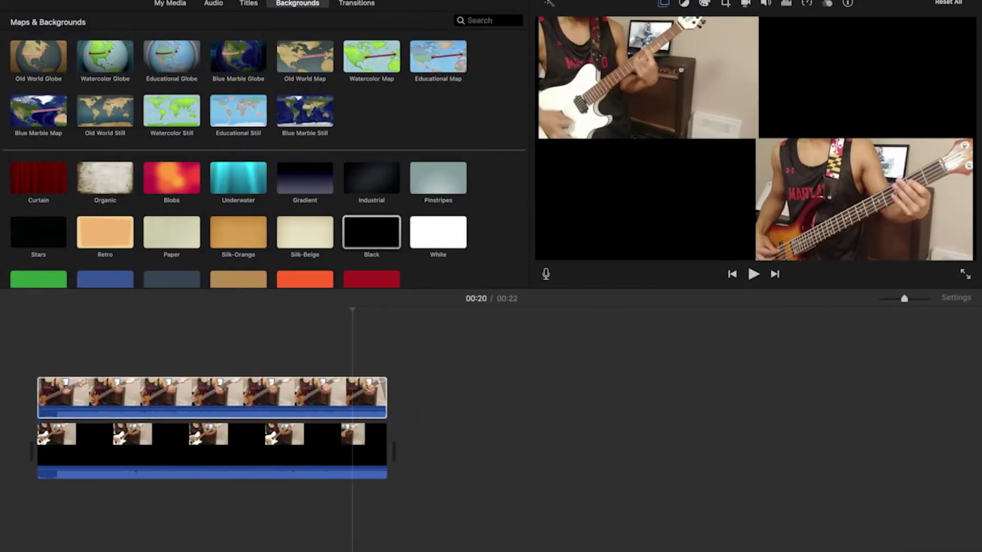
Step: Export the guitar-and-bass layout and add Guitar Bass.mov after the first clip on the timeline
click(936, 66)
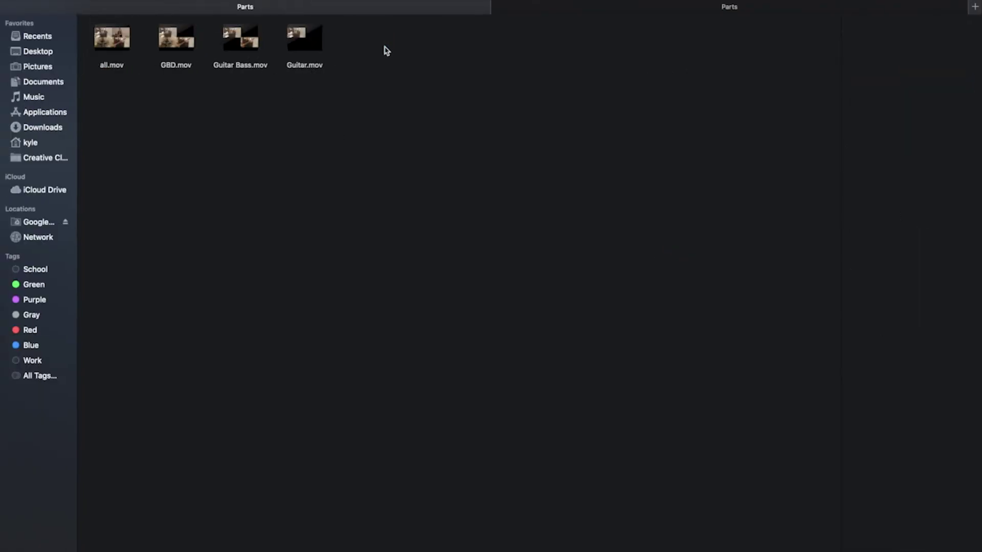
drag(241, 44, 296, 197)
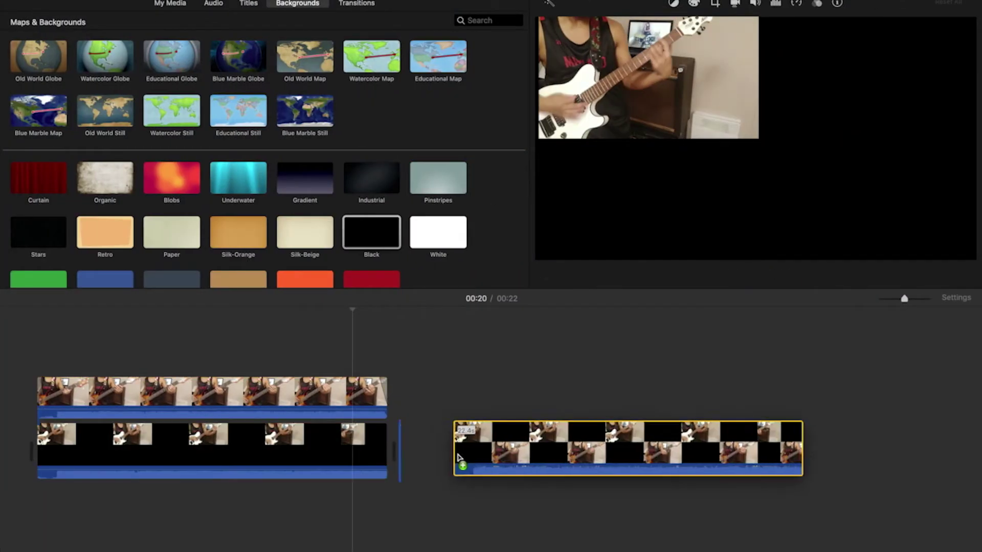
drag(459, 456, 413, 479)
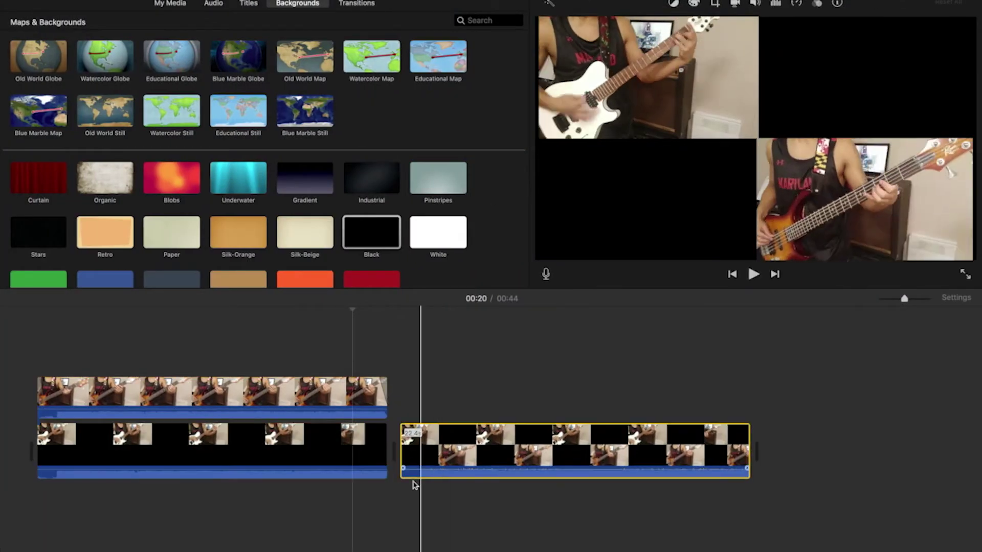
Step: Delete the old guitar and bass clips and set Drums.mp4 as a picture-in-picture in the bottom-left quadrant
drag(380, 516, 261, 388)
key(Delete)
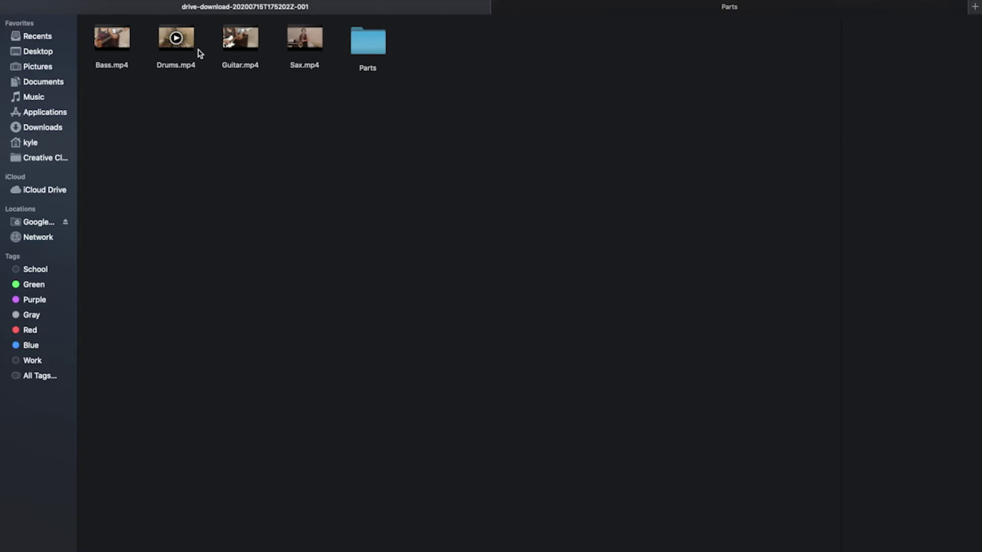
drag(176, 40, 40, 397)
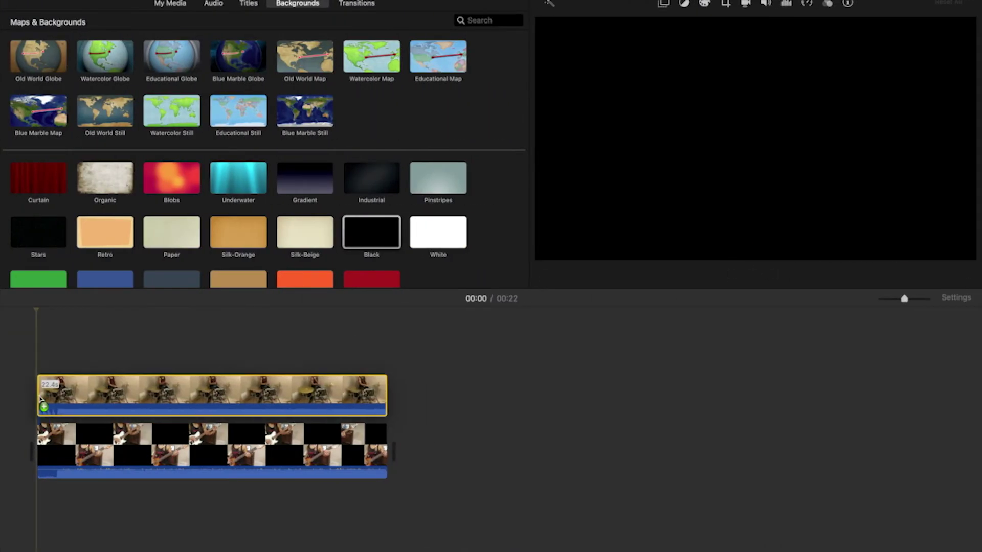
click(210, 323)
click(608, 24)
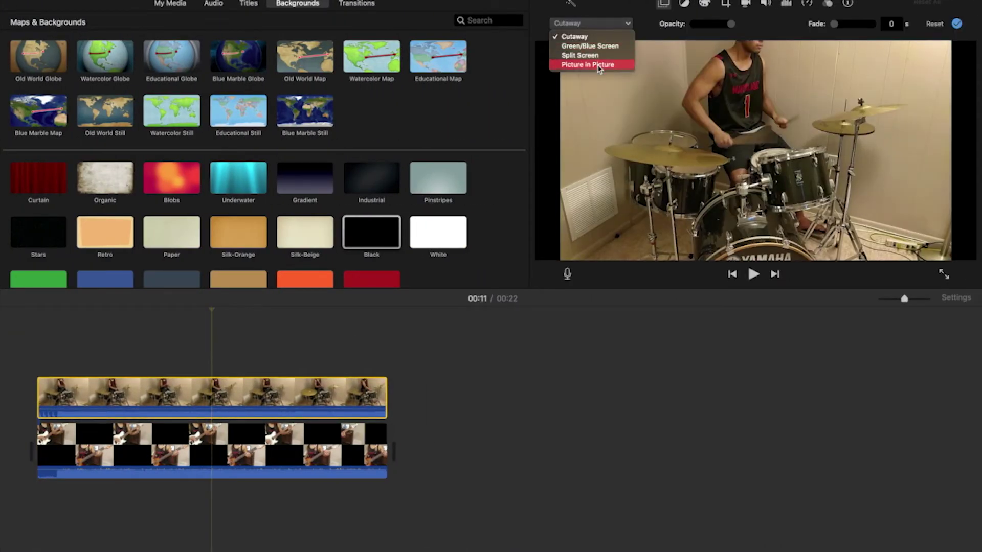
click(600, 67)
drag(853, 96, 614, 227)
drag(664, 198, 758, 149)
Step: Export the guitar, bass and drums layout to a file named GBD
click(954, 2)
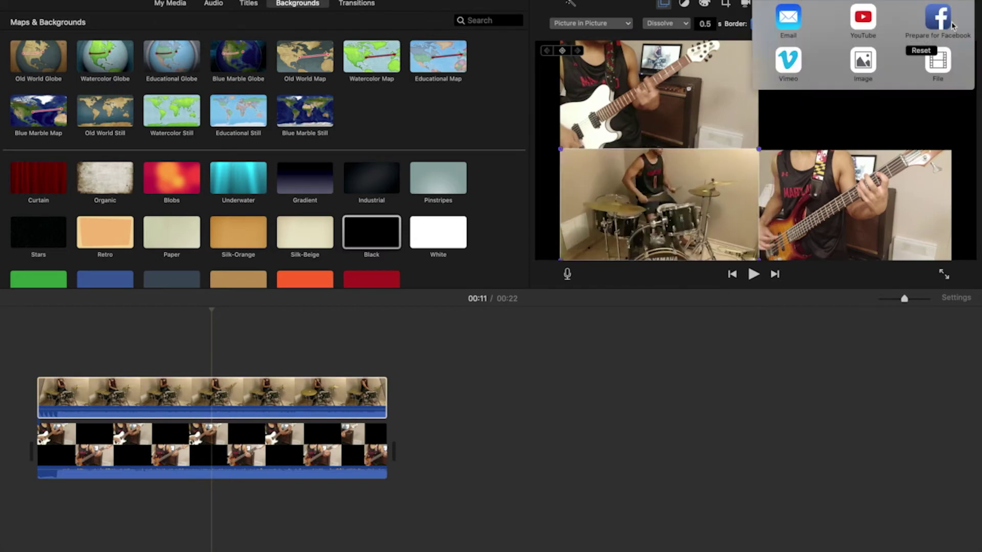
click(938, 60)
key(Return)
click(938, 60)
text(GB)
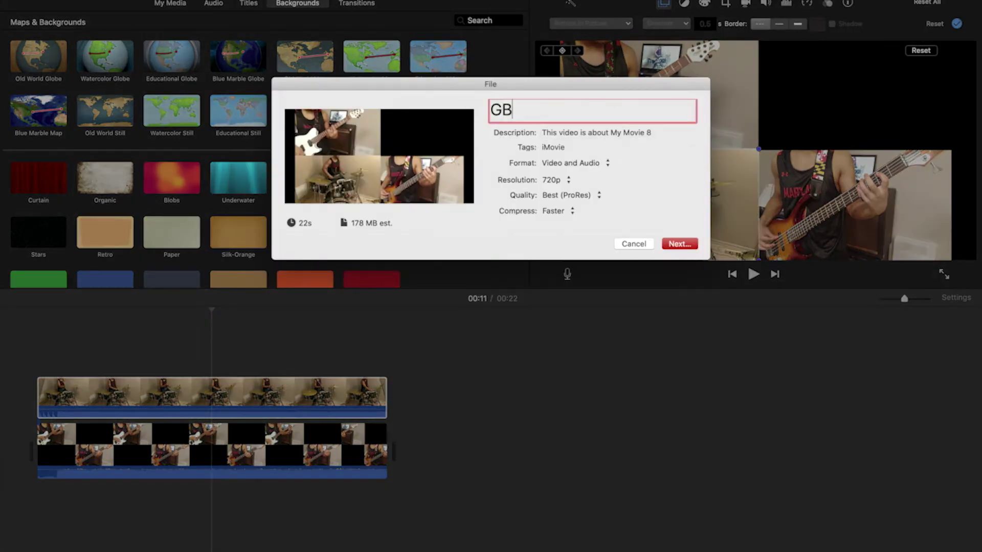
text(D)
key(Return)
key(Return)
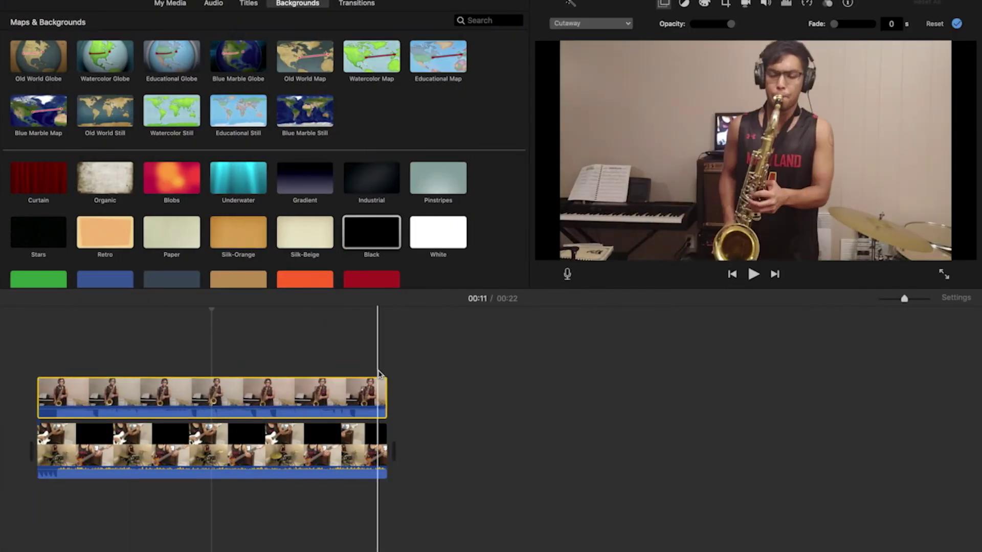
Step: Make the sax clip a picture-in-picture and export the four-panel video as all
click(591, 23)
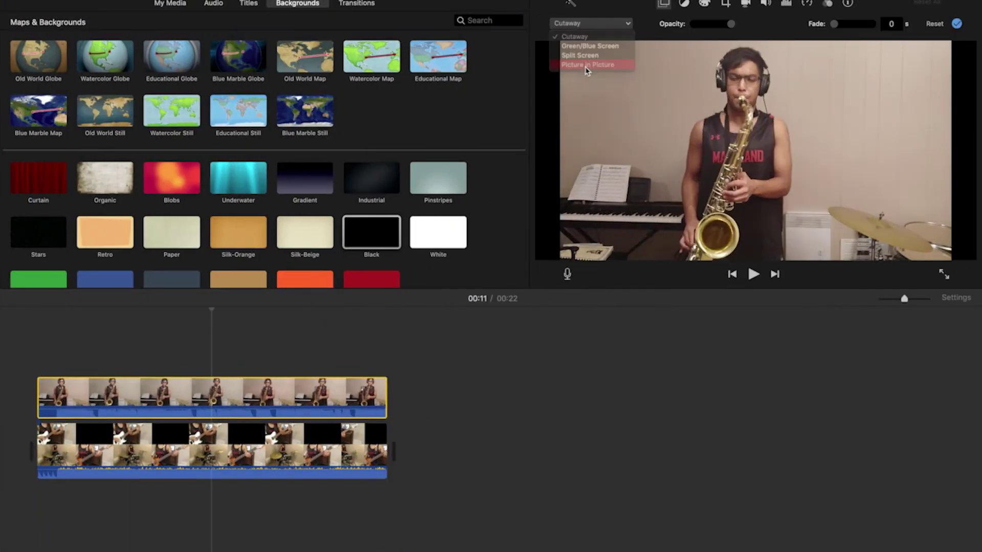
click(587, 65)
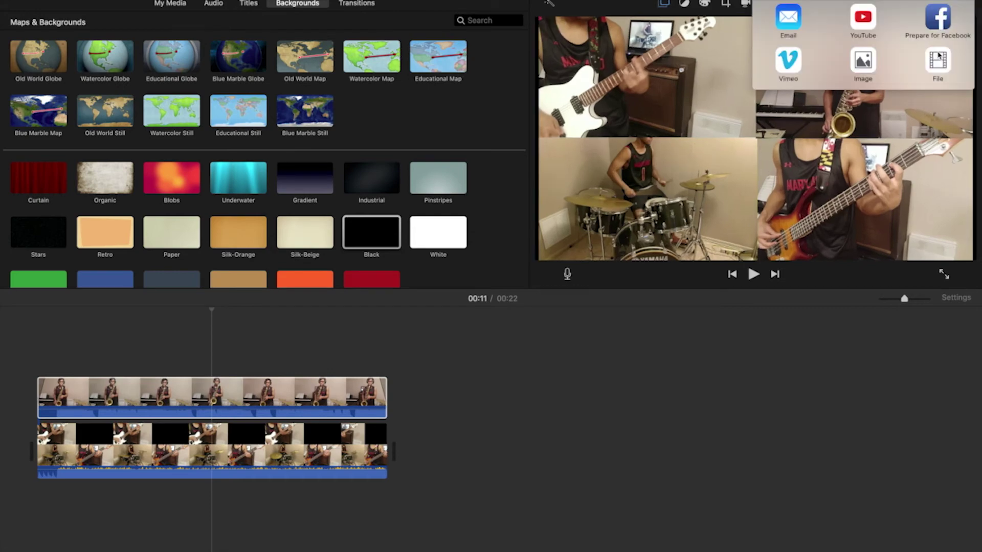
click(939, 55)
click(683, 243)
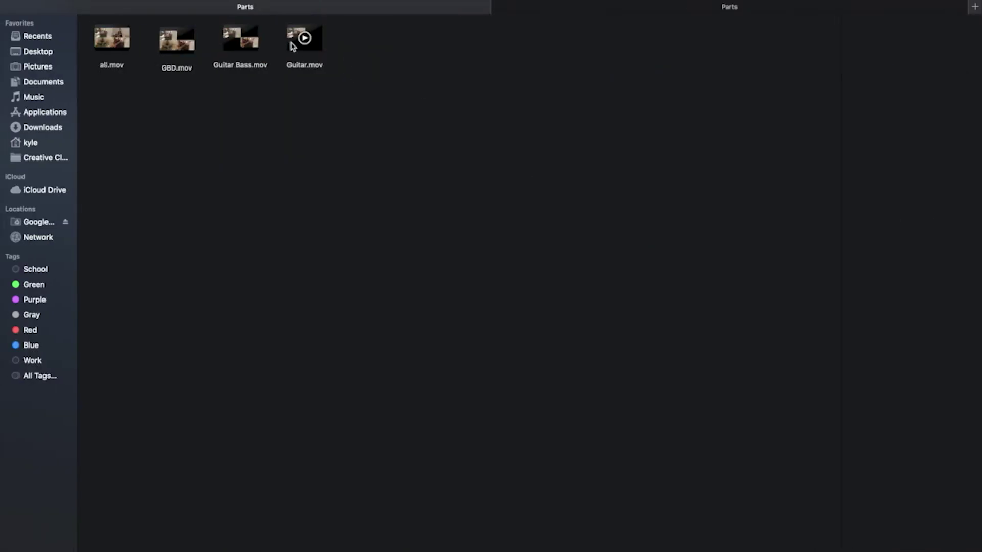